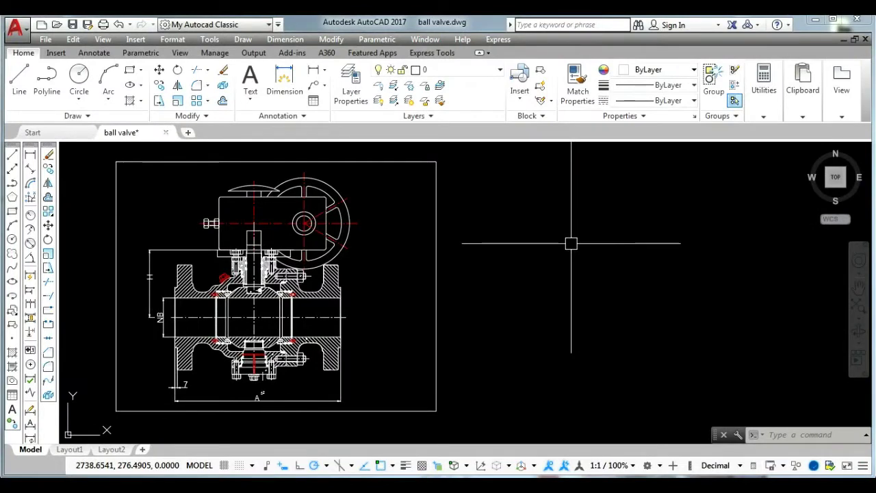
Step: Try the C, CO and CC command aliases for COPY at the command line
type("CP")
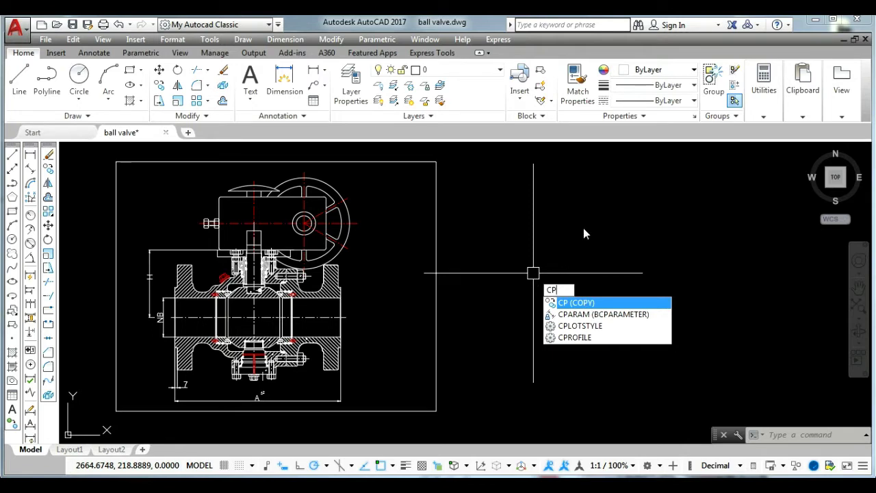
key("BackSpace")
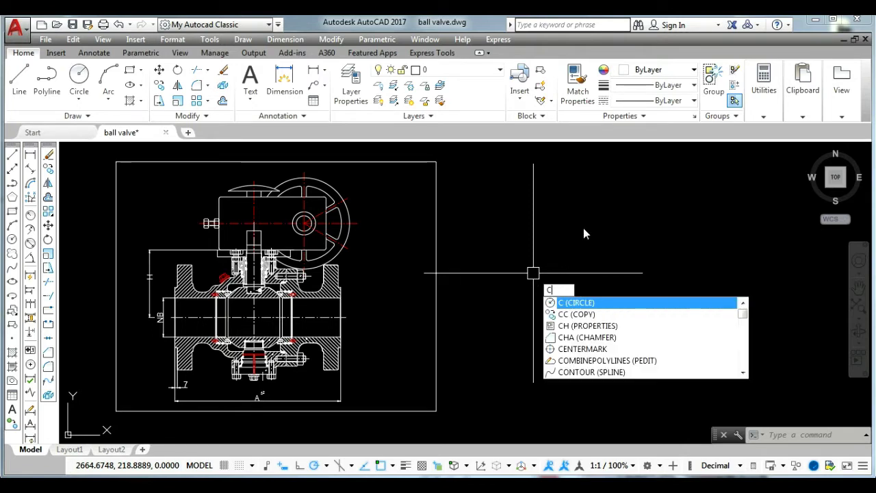
type("O")
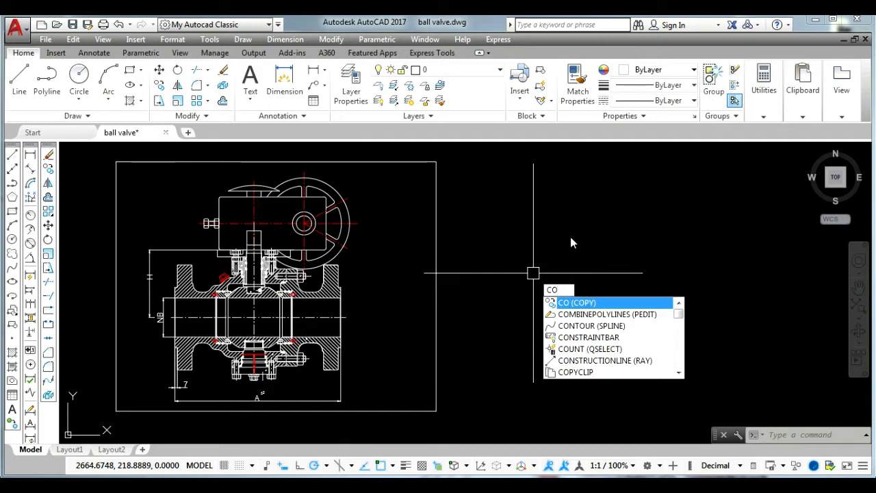
key("Escape")
key("Escape")
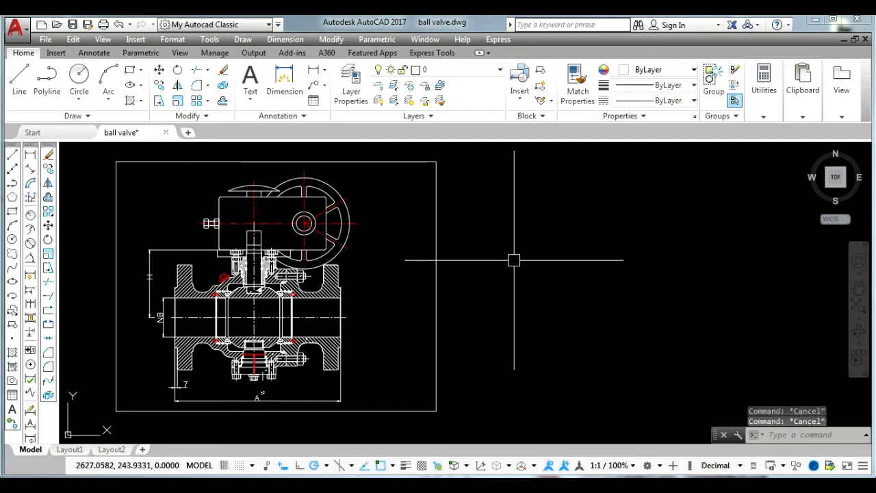
type("CC")
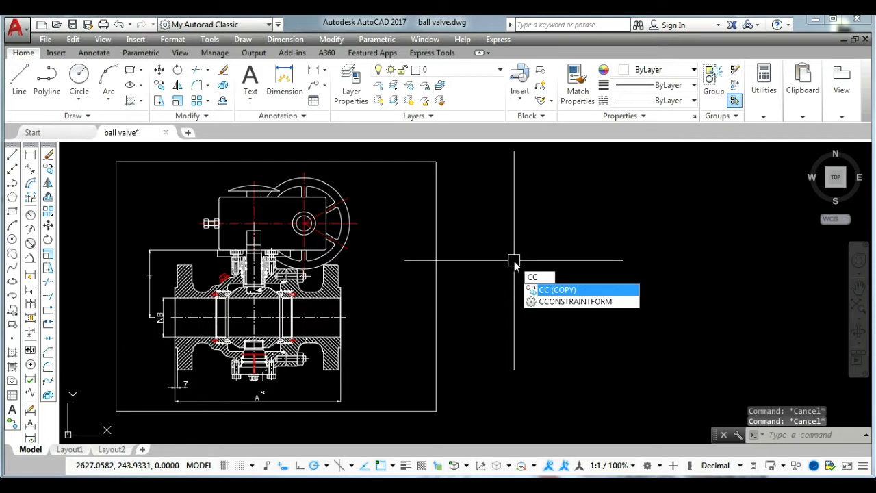
Step: Start COPY via CC and select the whole ball valve drawing and border
left_click(558, 293)
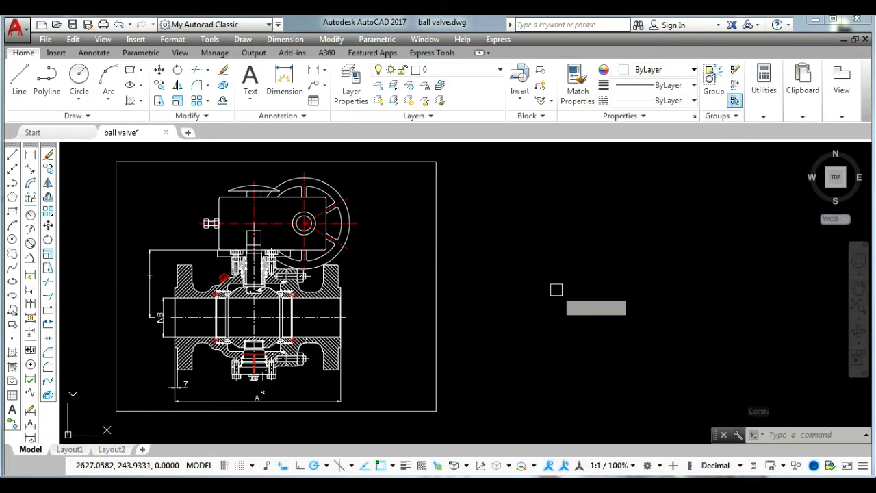
left_click(548, 283)
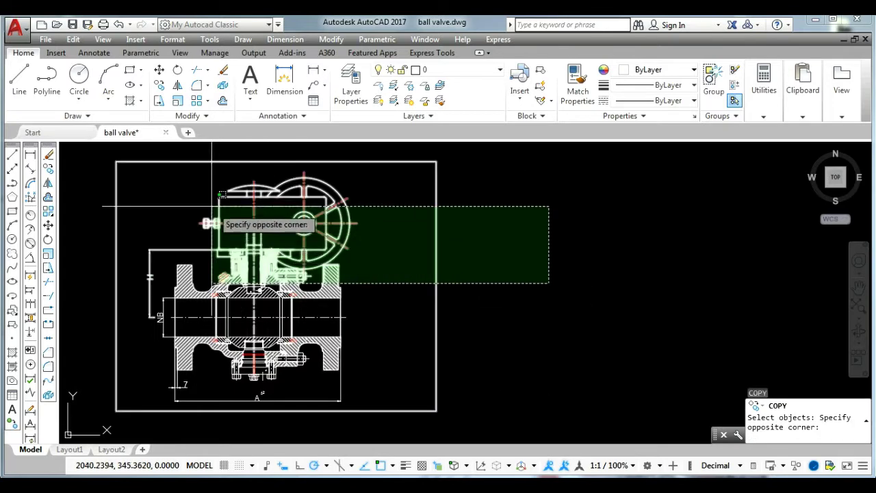
left_click_drag(349, 244, 177, 190)
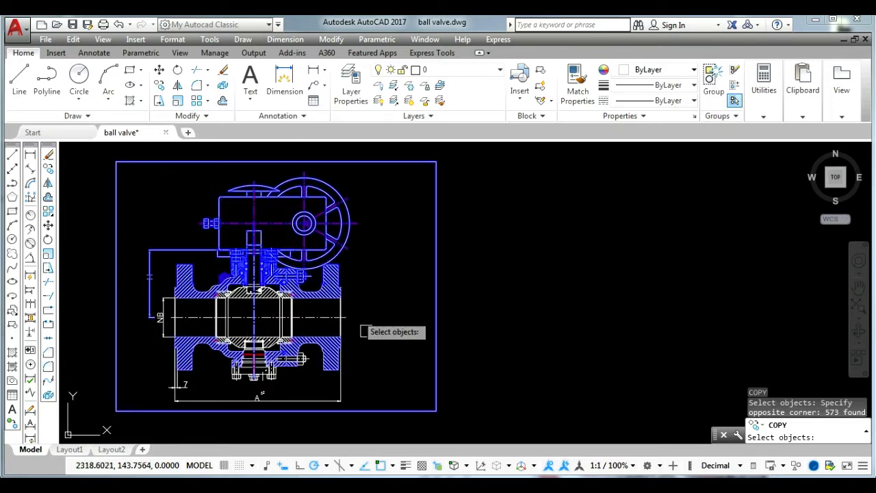
left_click(482, 414)
left_click(113, 200)
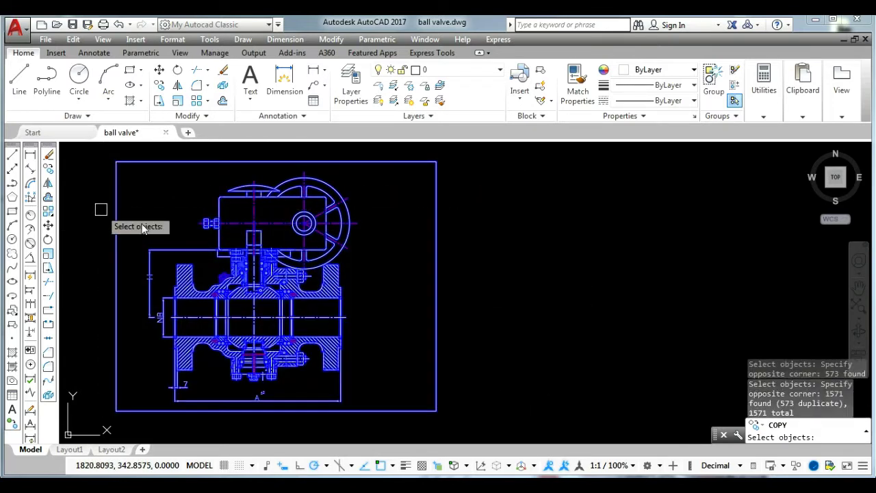
key("Return")
Step: Place the copy to the right of the original and end the command
left_click(264, 282)
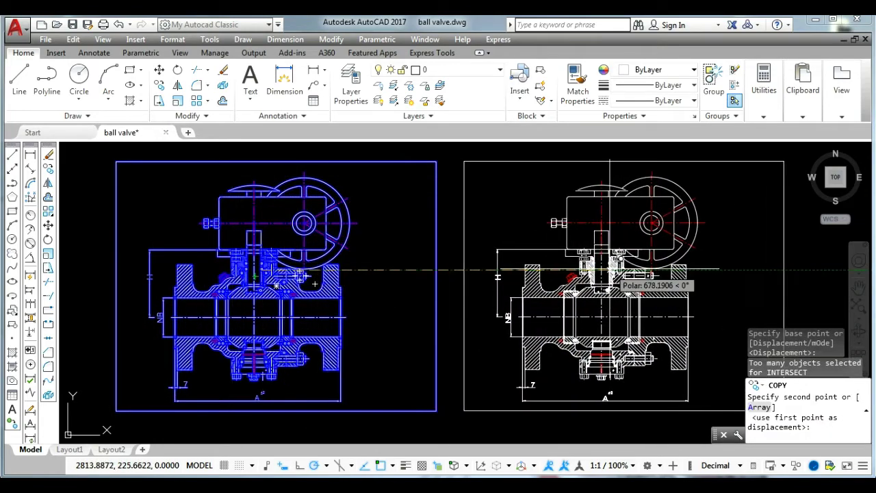
left_click(611, 279)
key("Escape")
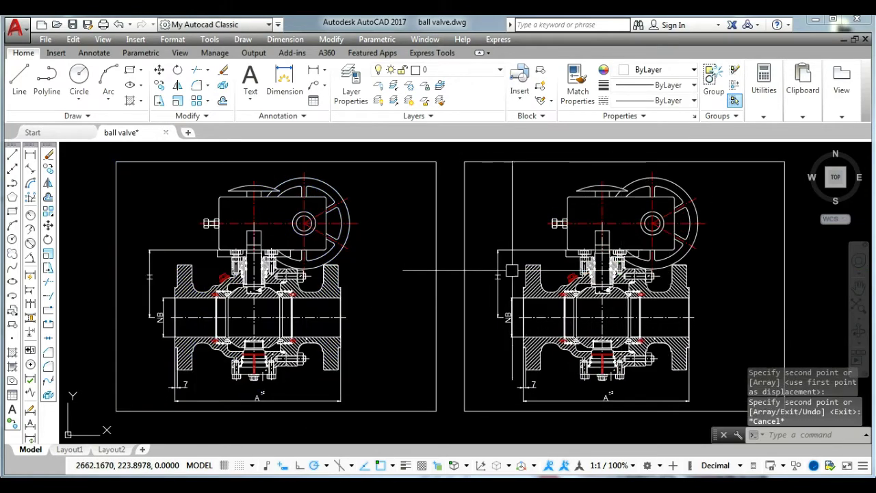
type("CC")
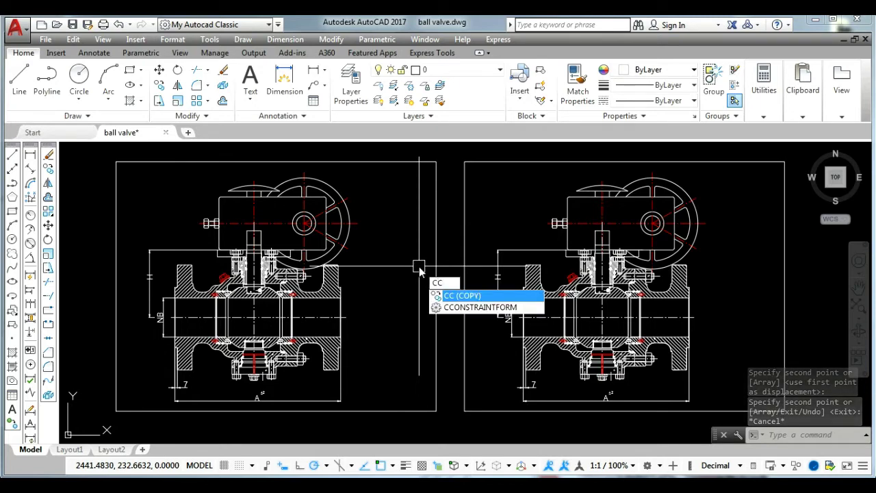
key("Escape")
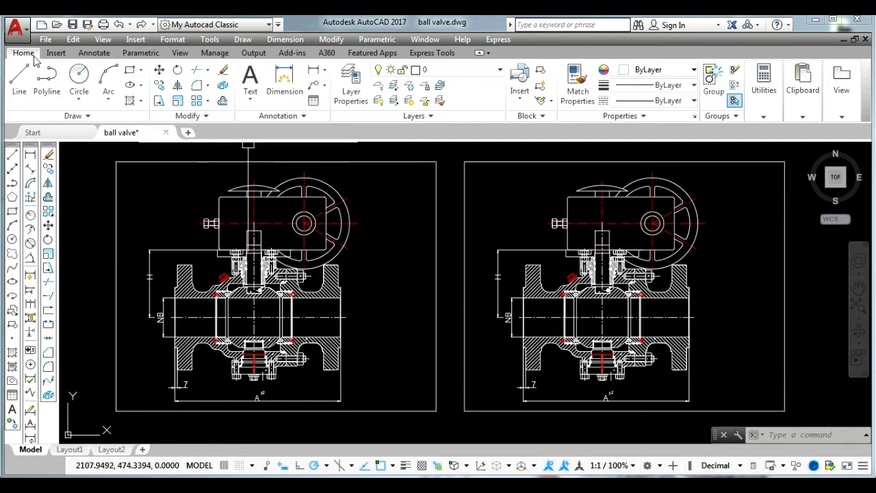
Step: Show the Express Tools ribbon tab and the Express > Tools menu
left_click(424, 55)
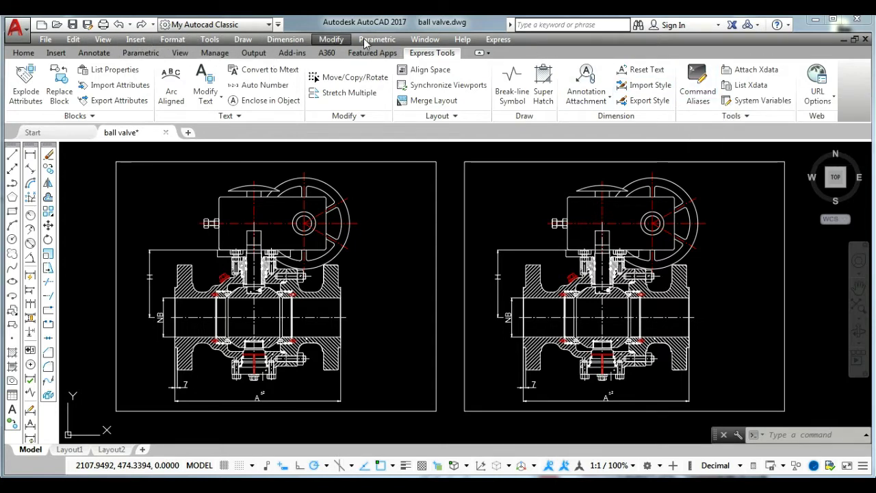
left_click(508, 41)
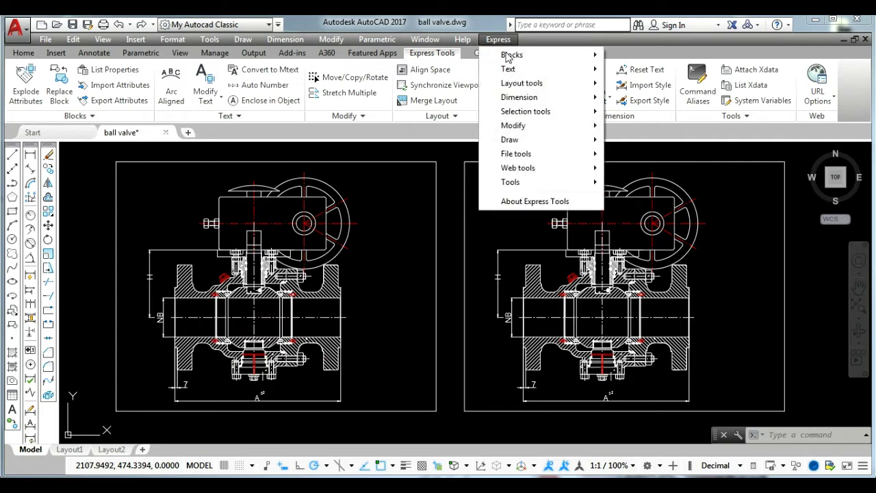
mouse_move(510, 182)
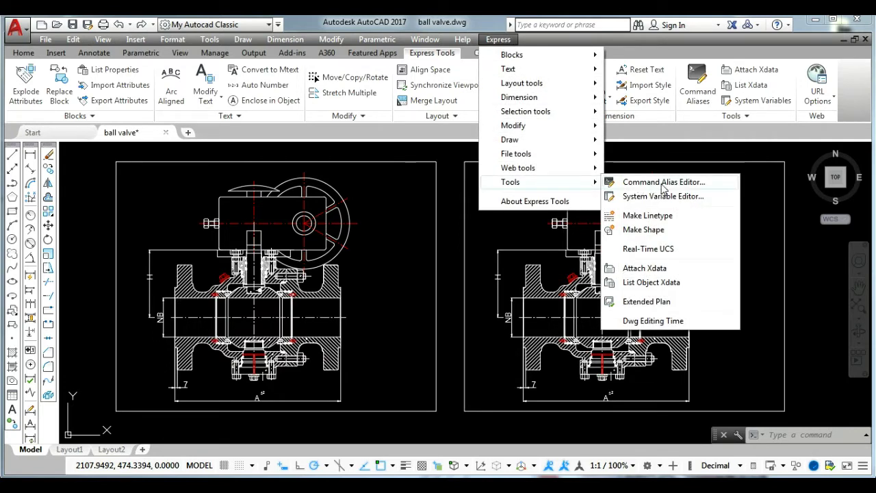
Step: Open the Command Alias Editor and select the CC alias for COPY
left_click(663, 185)
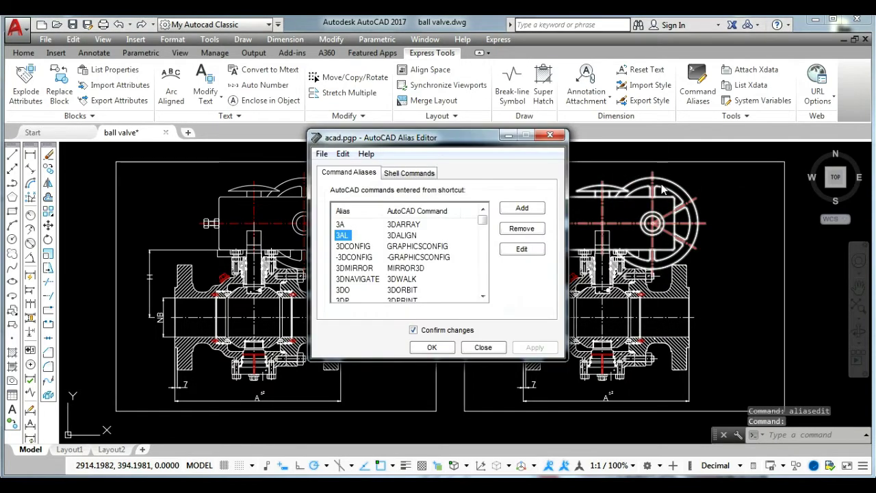
left_click_drag(445, 141, 433, 155)
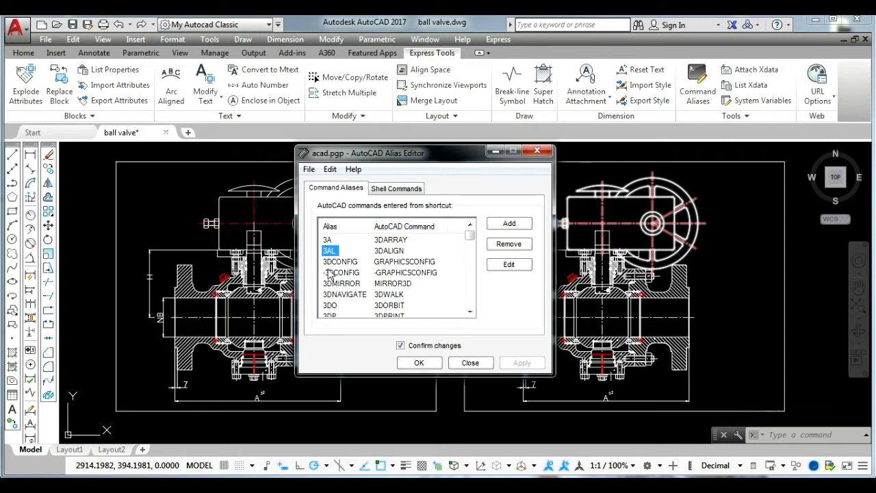
key("c")
key("Down")
key("Down")
key("Down")
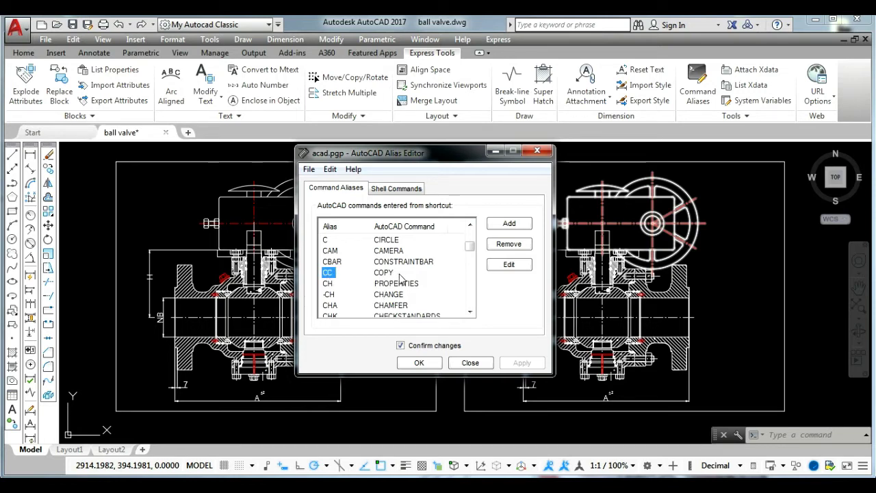
left_click(385, 277)
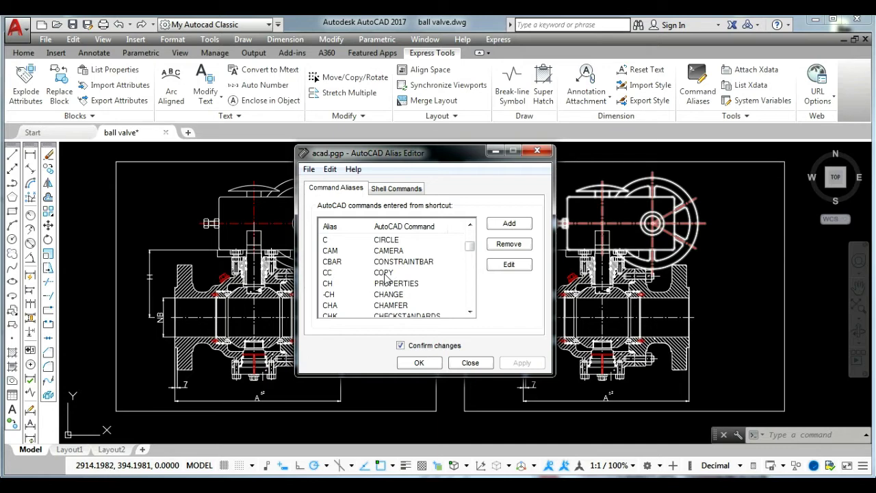
left_click(326, 273)
Step: Add a new command alias MM for the MIRROR command
left_click(504, 226)
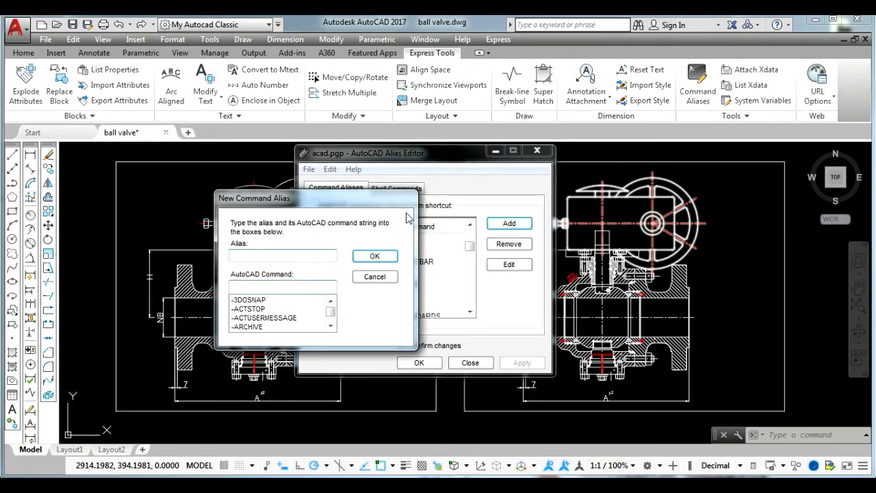
left_click_drag(361, 200, 464, 195)
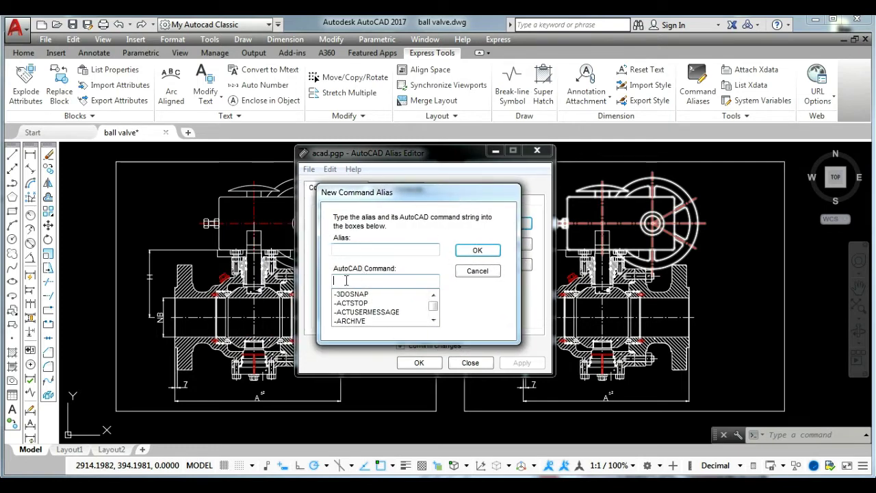
type("MI")
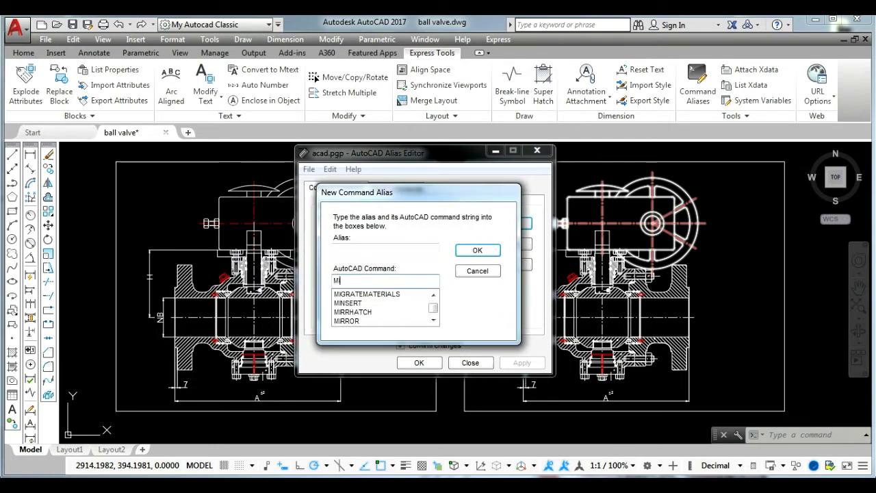
left_click(349, 321)
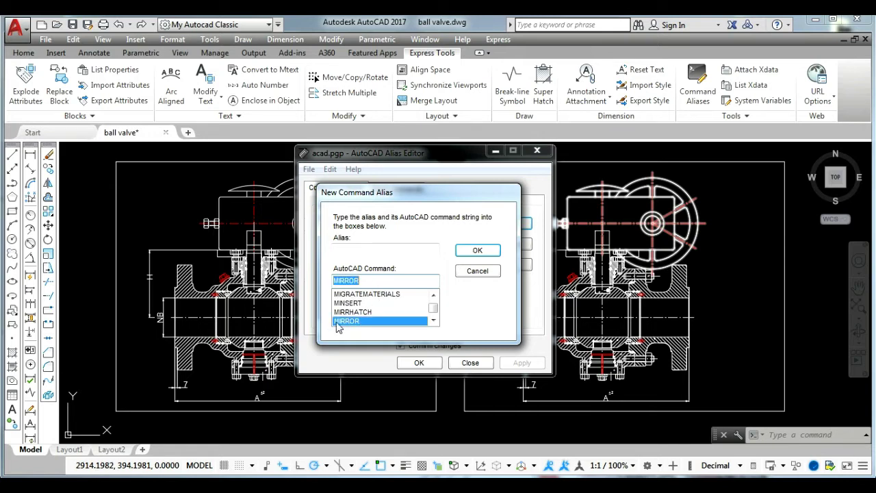
left_click(348, 252)
type("MM")
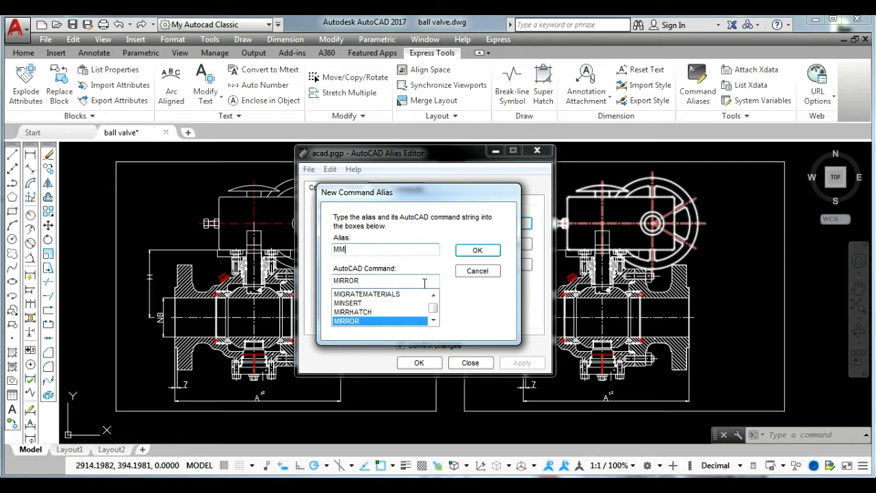
left_click(477, 250)
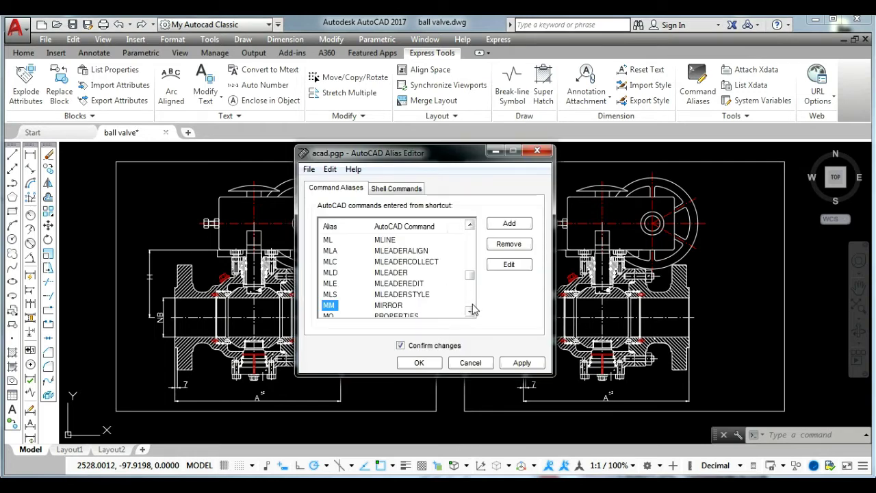
Step: Select the new MM alias in the list and apply the changes to acad.pgp
left_click(471, 313)
left_click(470, 313)
left_click(471, 313)
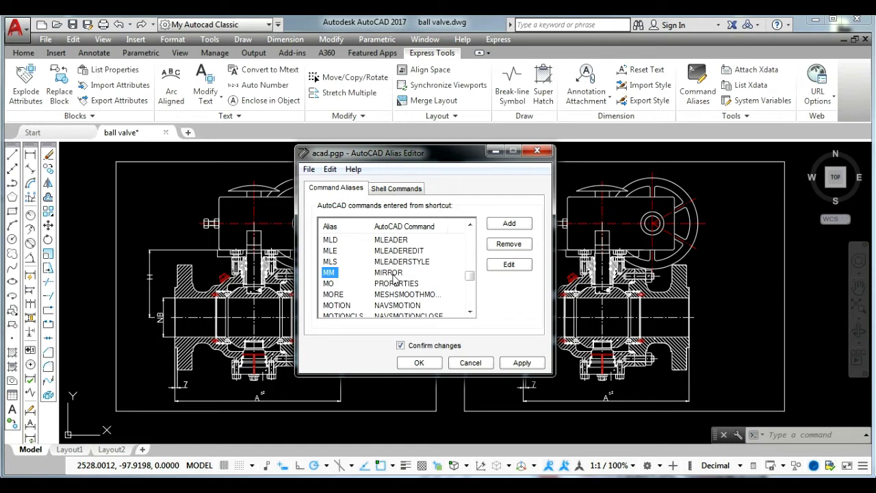
left_click(519, 363)
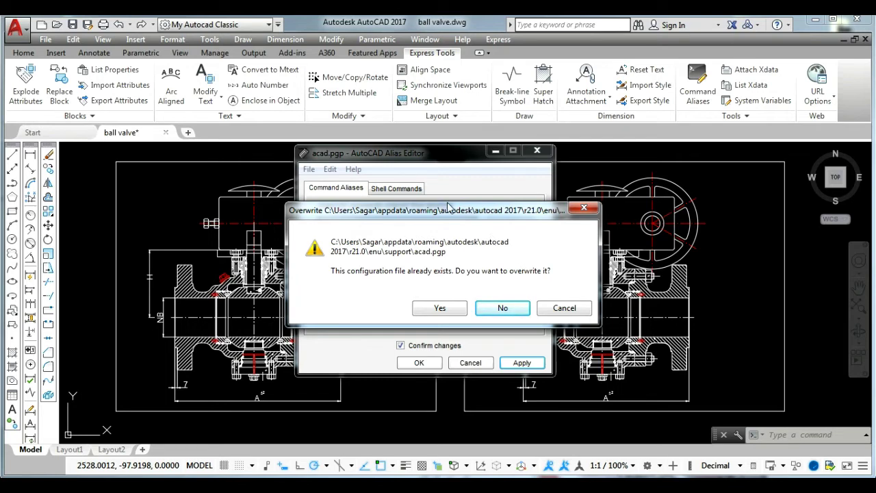
Step: Overwrite acad.pgp with the new aliases and close the Alias Editor
left_click(436, 307)
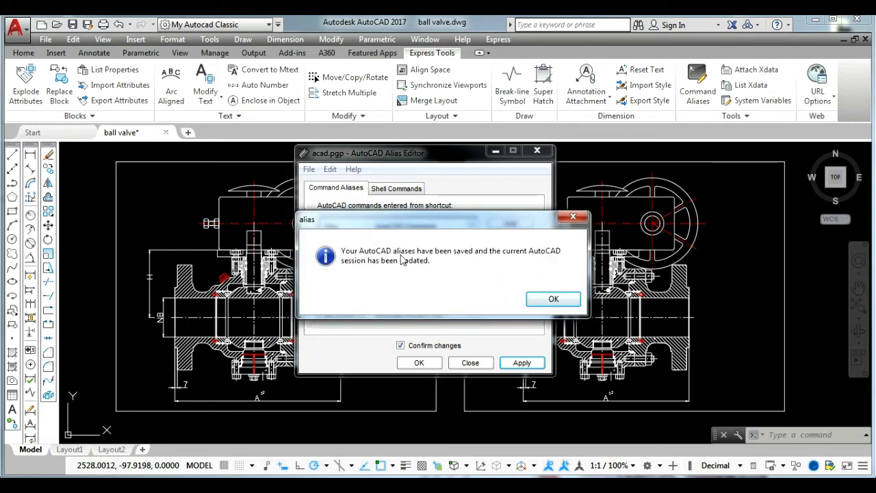
left_click(553, 300)
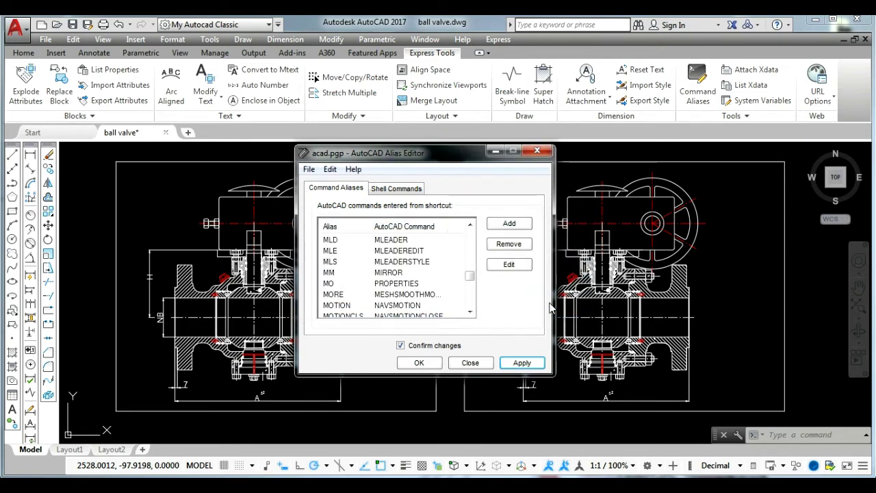
left_click(421, 364)
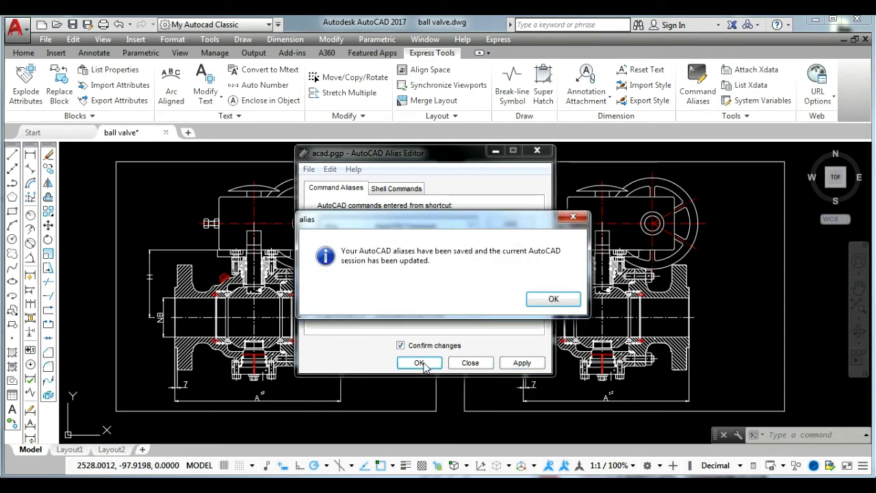
left_click(533, 305)
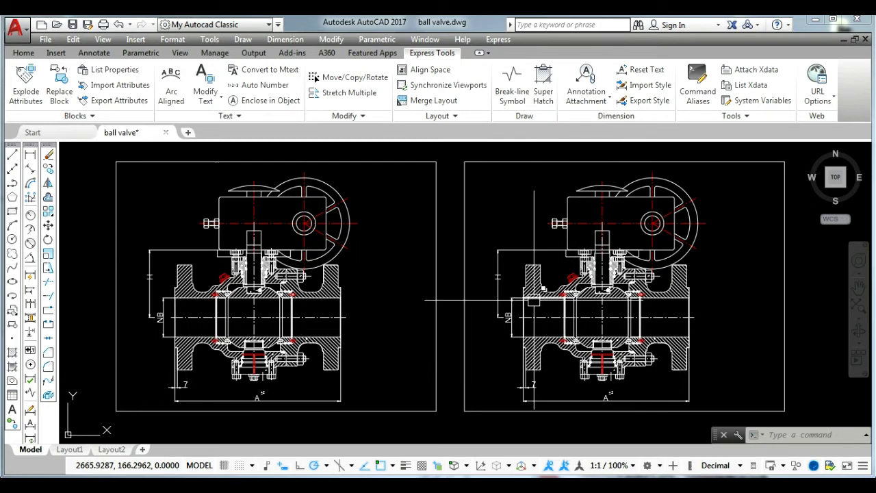
Step: Pan both valves to the left and start the MIRROR command with MI
scroll(465, 270, "down", 2)
middle_click_drag(586, 271, 385, 277)
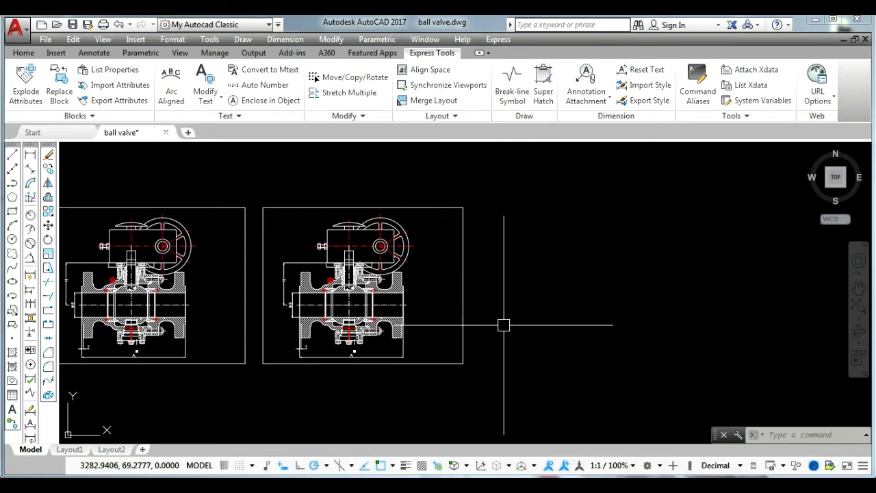
type("MM")
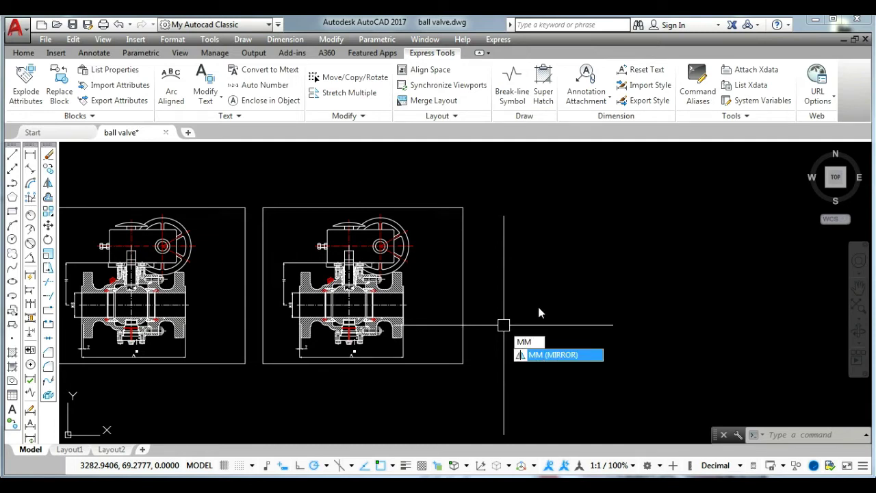
key("BackSpace")
type("I")
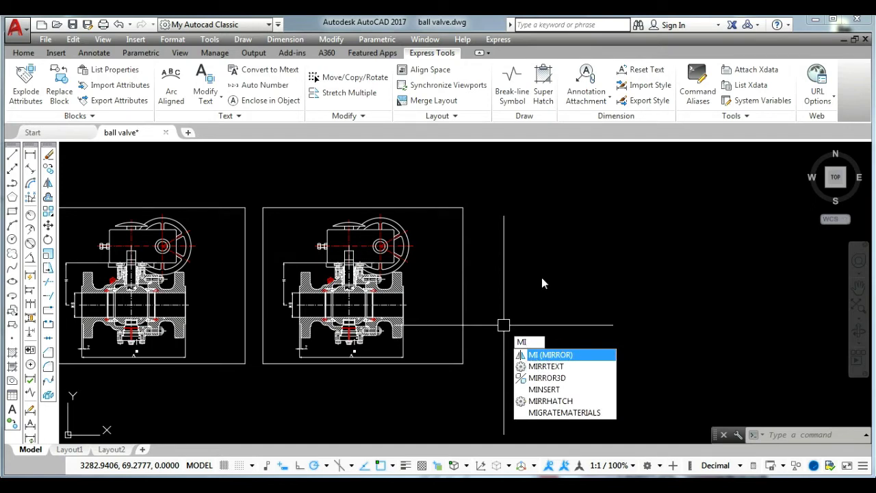
key("Return")
Step: Mirror the right valve drawing about its frame's right edge, keeping the original
left_click(520, 387)
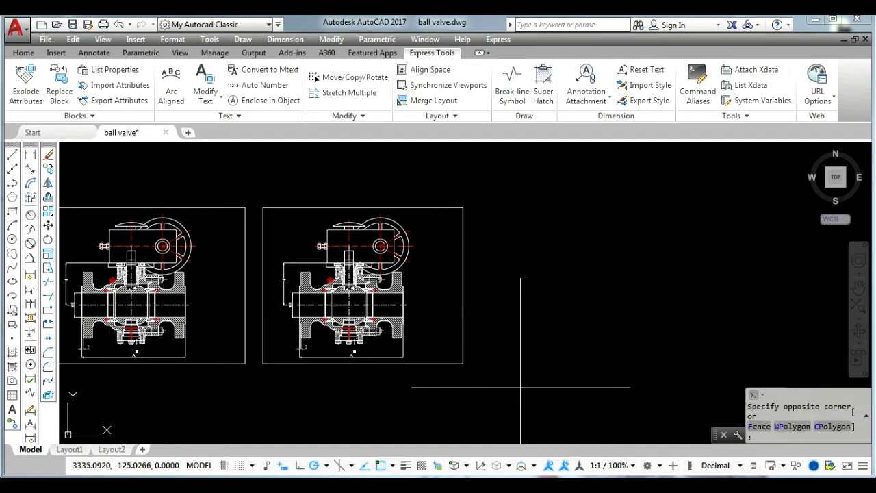
left_click(253, 170)
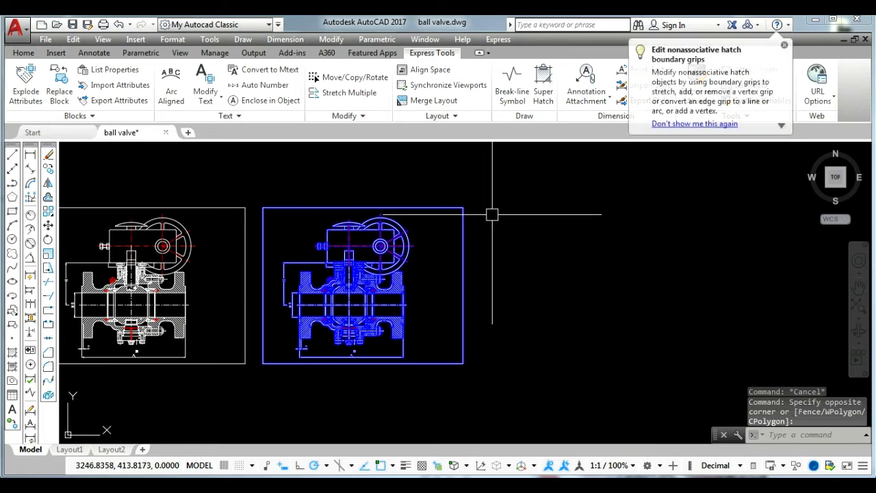
type("mi")
key("Return")
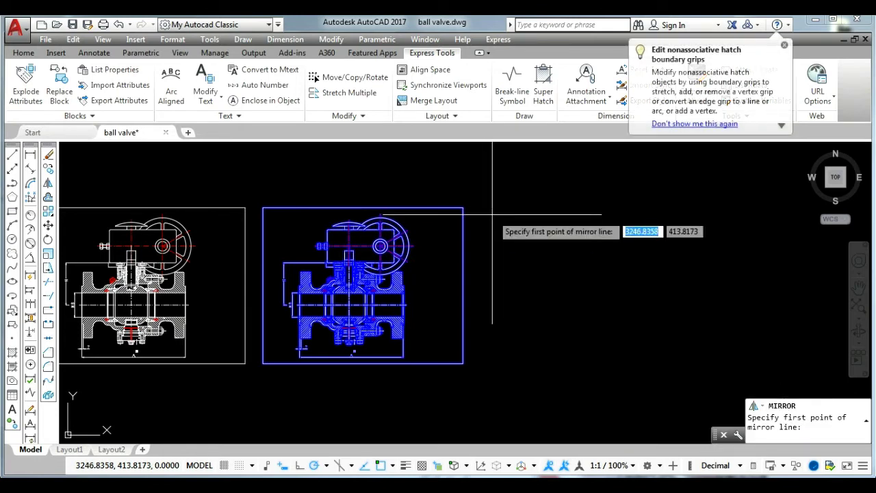
left_click(463, 206)
left_click(463, 363)
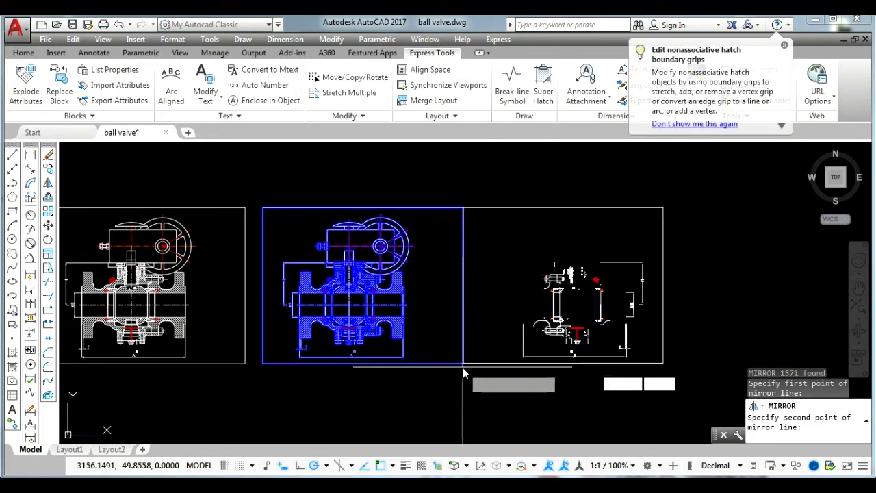
key("Return")
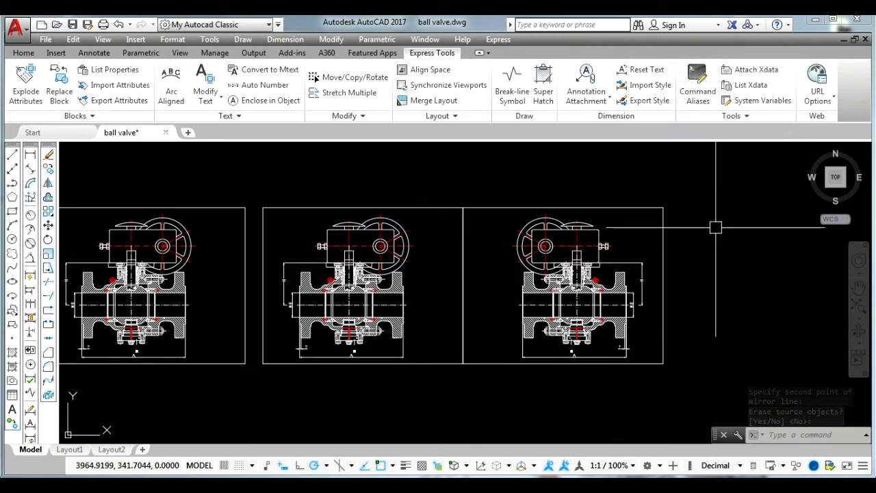
Step: Remove the MM alias from the Command Alias Editor list
left_click(697, 96)
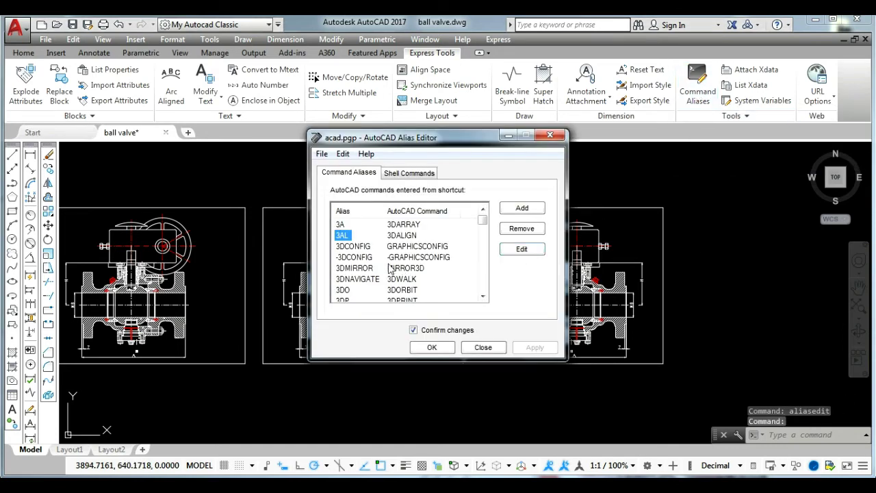
key("m")
key("Down")
key("Down")
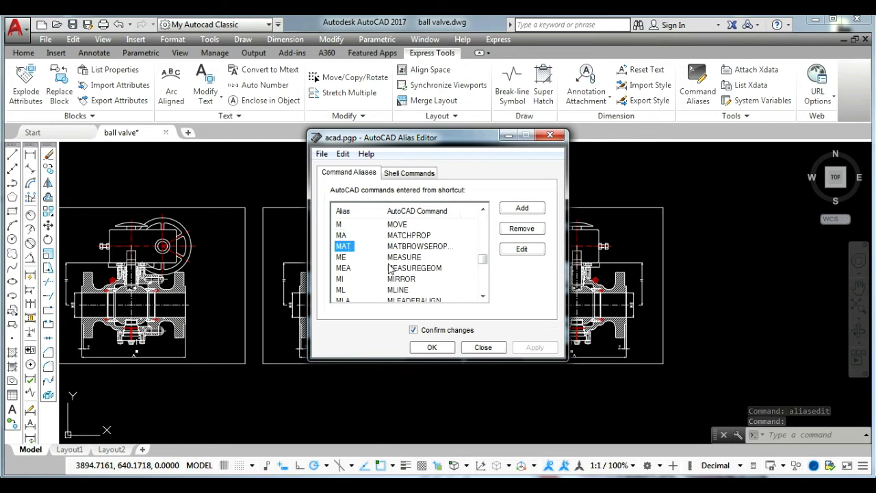
key("Down")
key("Down")
key("Down")
key("Down")
key("Down")
key("Down")
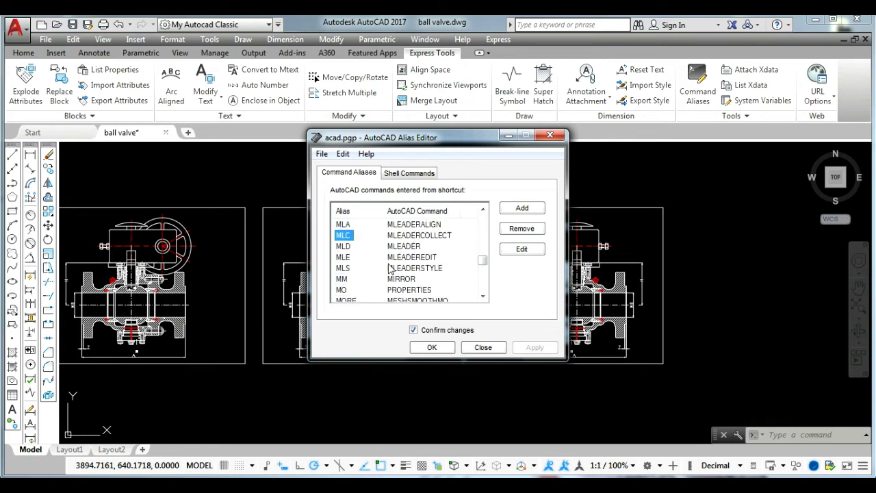
key("Down")
key("Down")
key("Down")
key("Down")
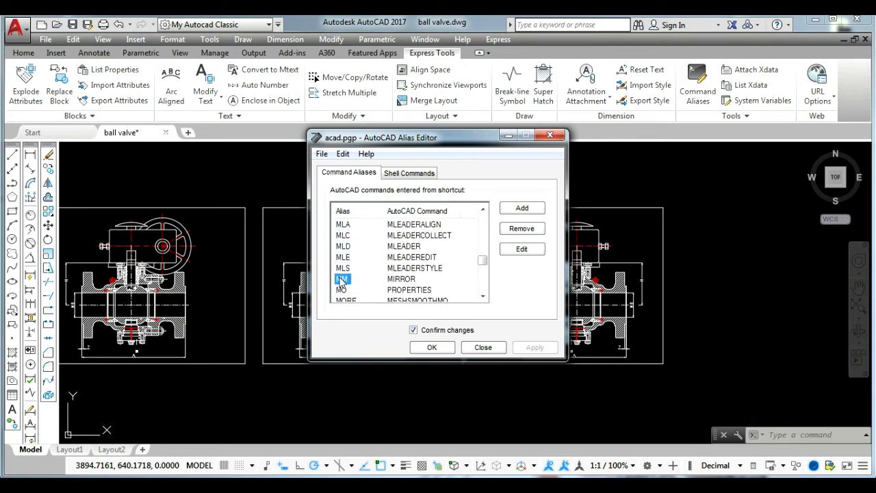
left_click(518, 232)
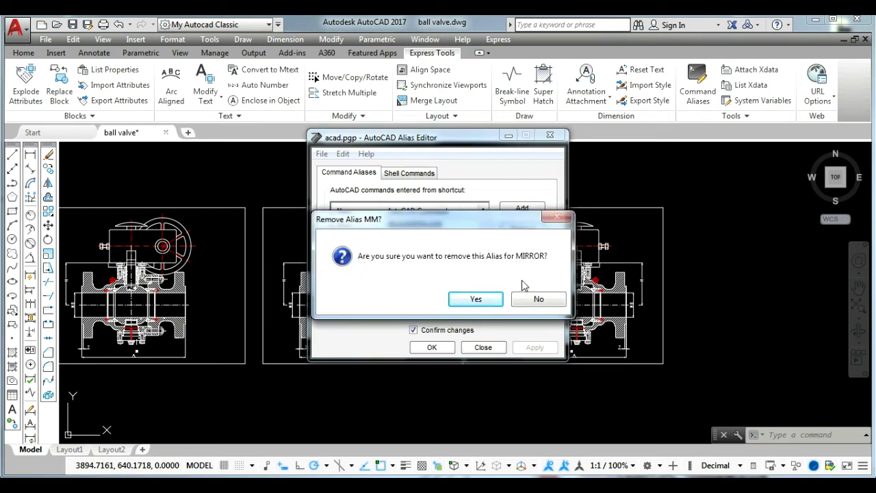
left_click(488, 299)
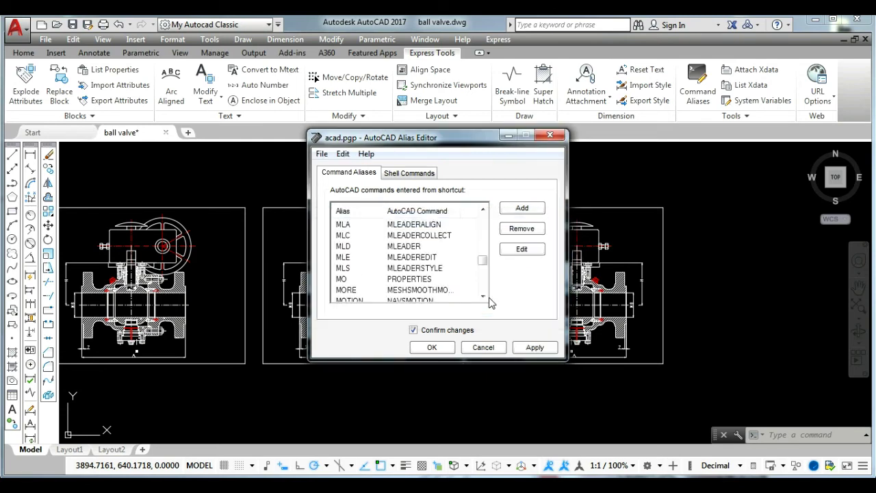
Step: Save the removal by overwriting acad.pgp and close the Alias Editor
left_click(531, 348)
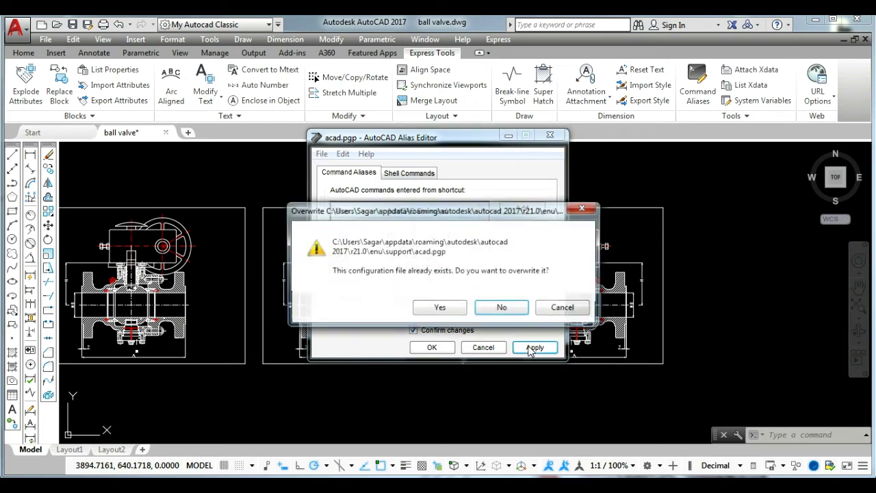
left_click(438, 308)
left_click(551, 301)
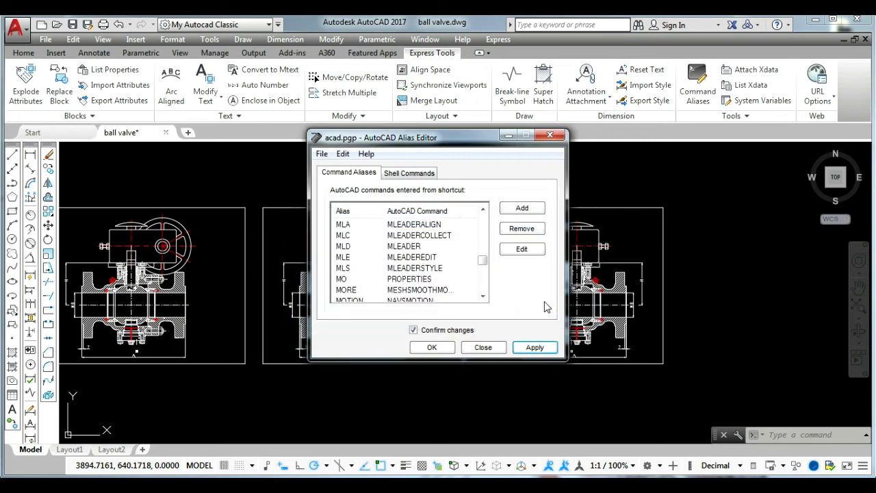
left_click(432, 347)
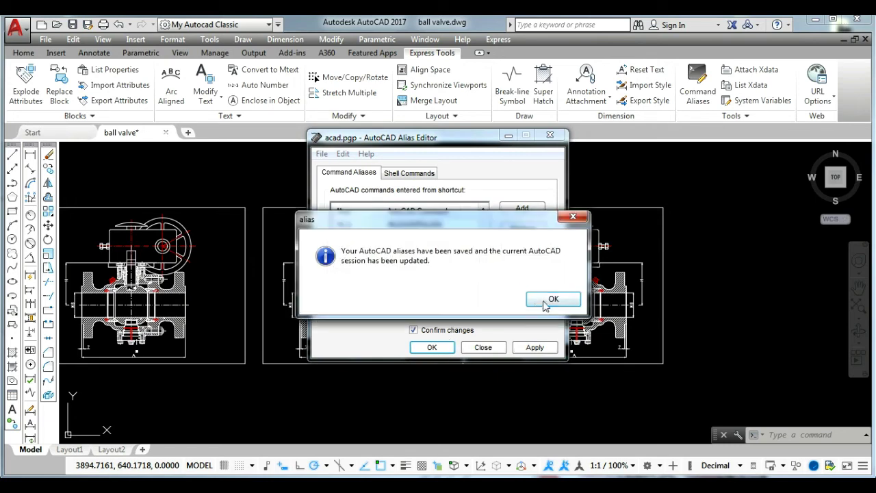
left_click(547, 301)
Step: Enter MM at the command line to confirm it is now an unknown command
middle_click_drag(753, 283, 498, 279)
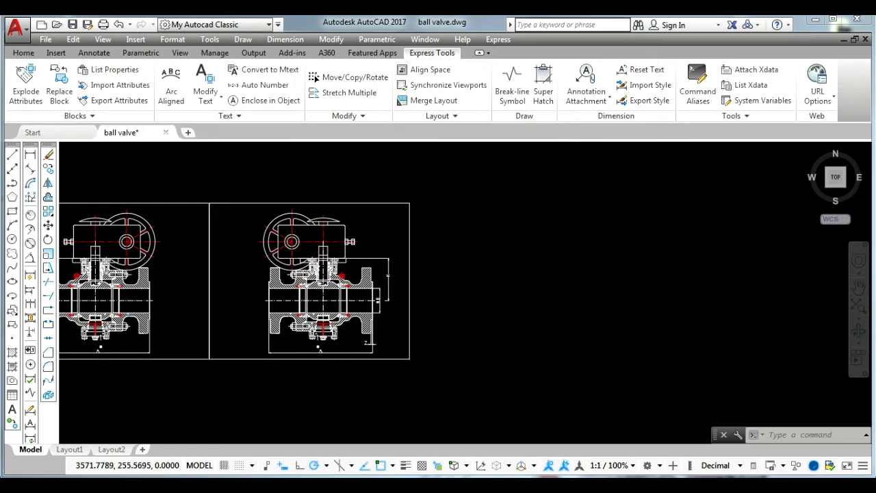
type("MM")
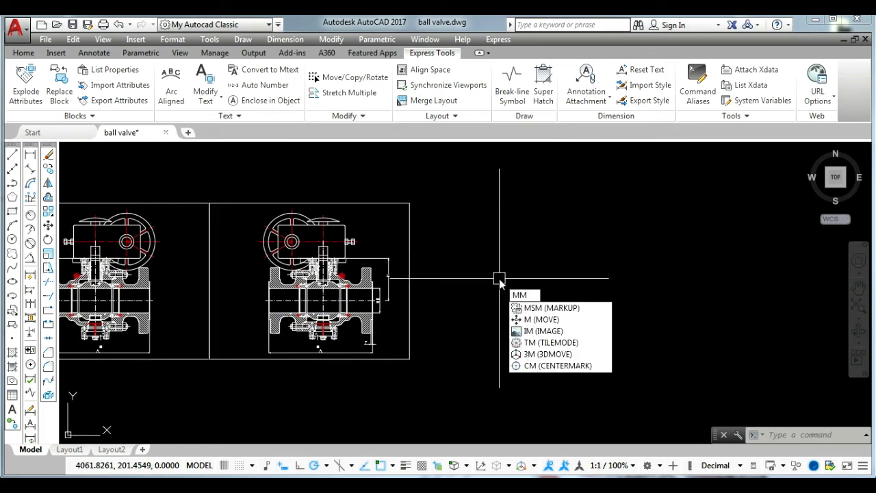
key("Return")
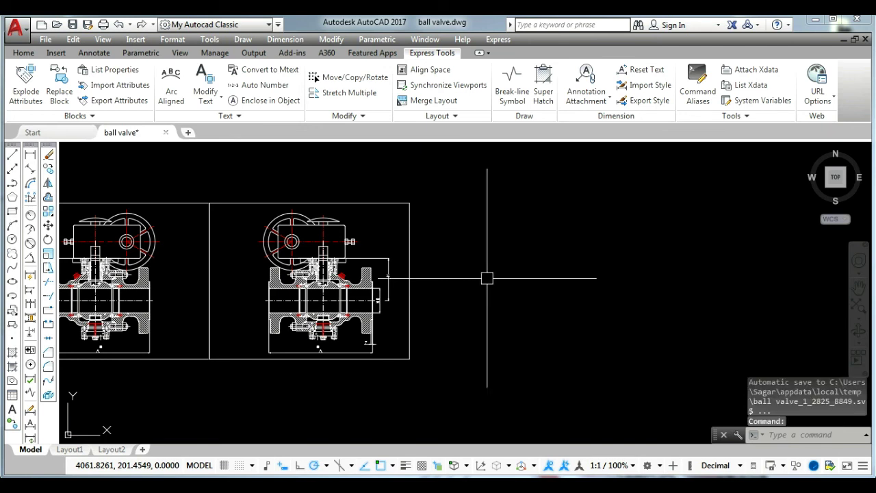
middle_click_drag(570, 283, 213, 274)
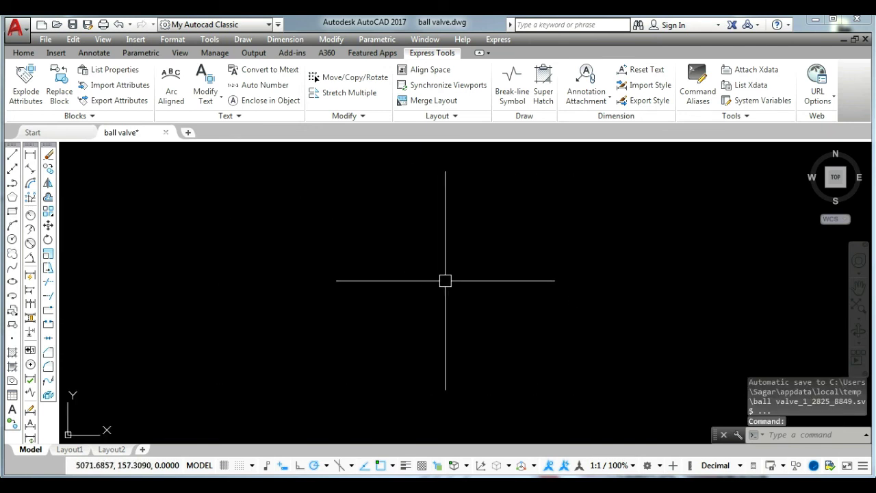